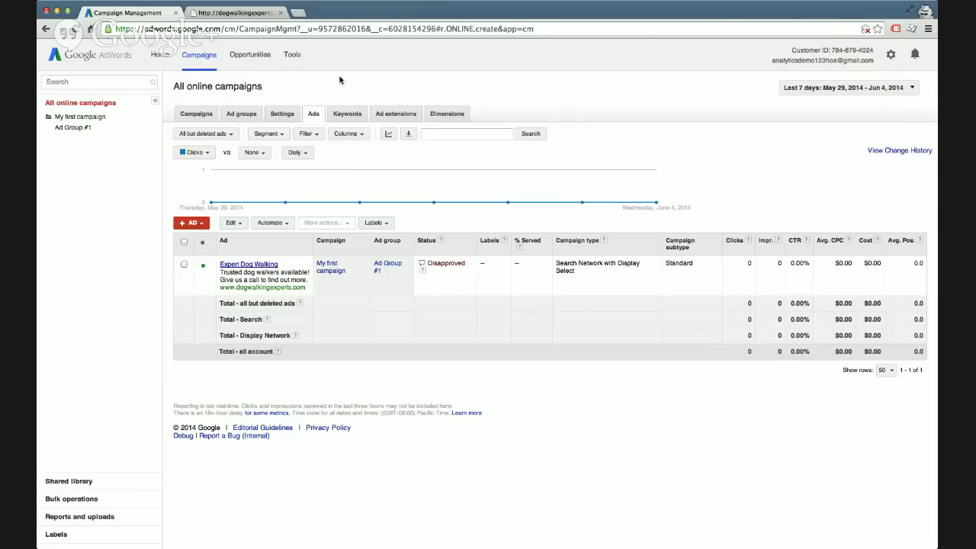
# Launch Google Analytics in a new tab from the AdWords Tools menu.
pyautogui.click(293, 60)
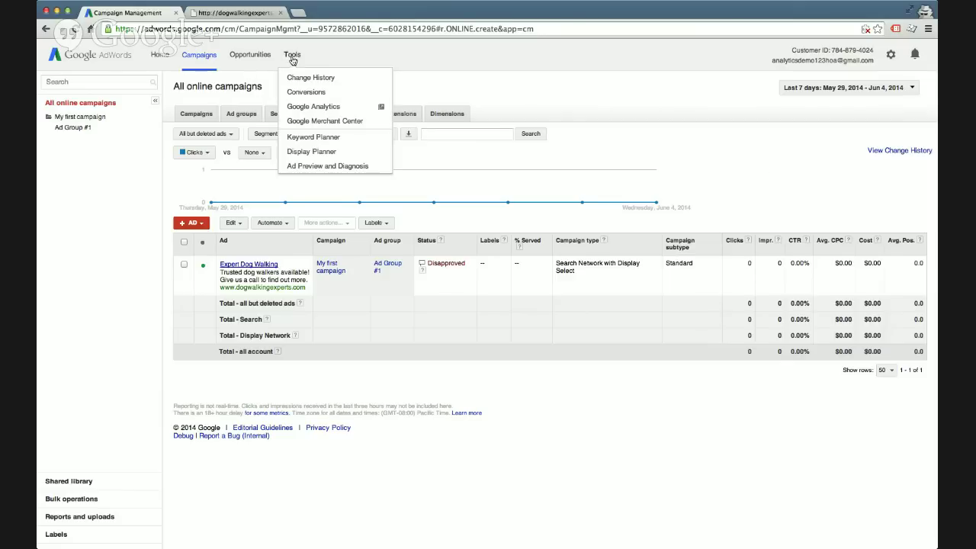
pyautogui.click(324, 108)
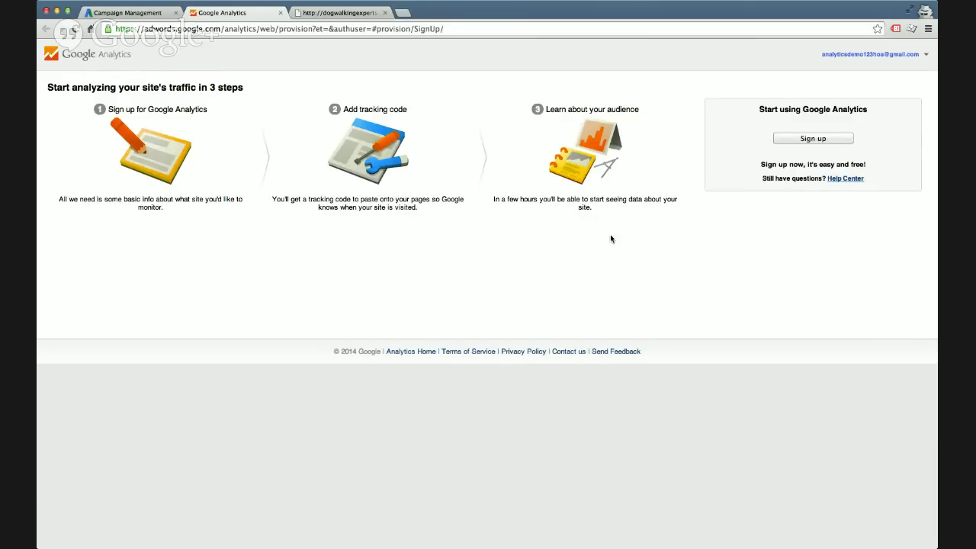
# Begin Google Analytics sign-up from the Start using Google Analytics panel.
pyautogui.click(803, 140)
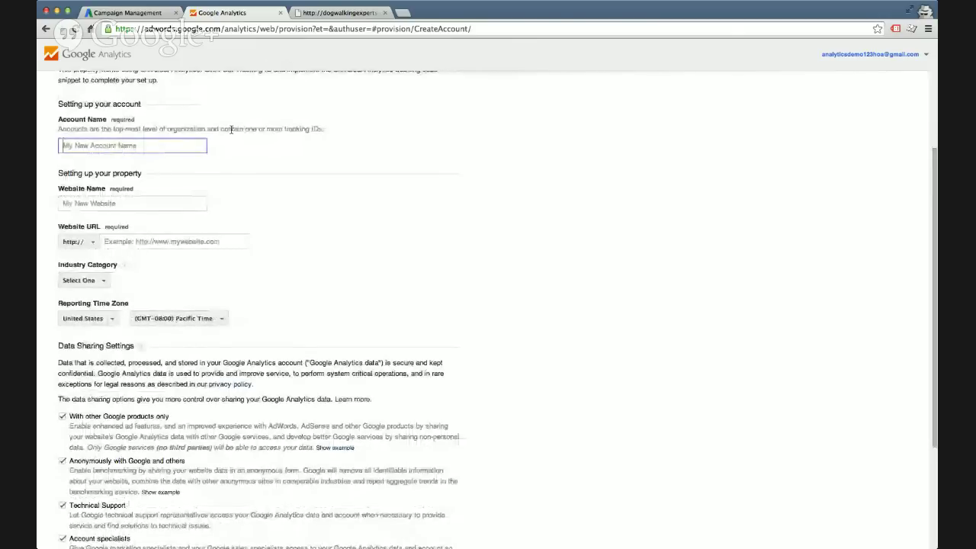
pyautogui.write('Dog Walking')
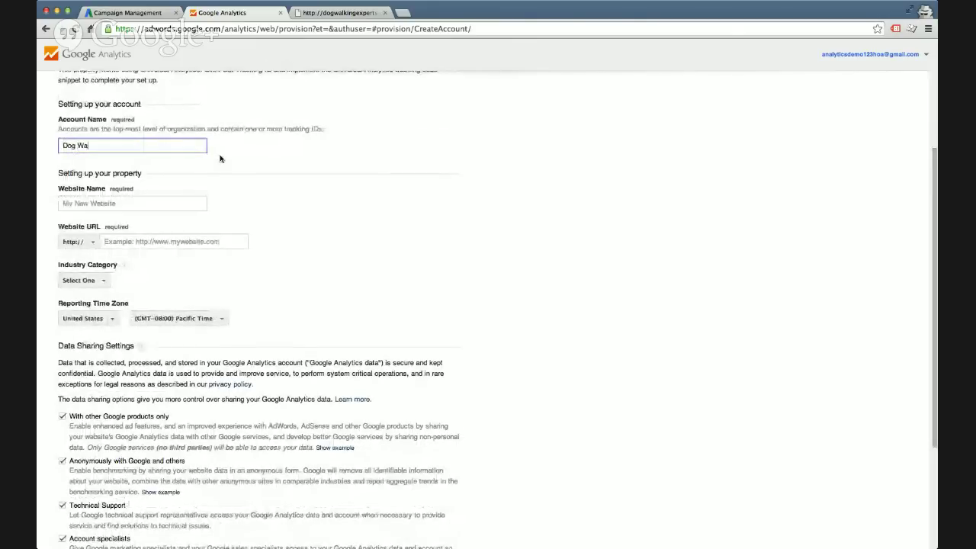
pyautogui.click(141, 204)
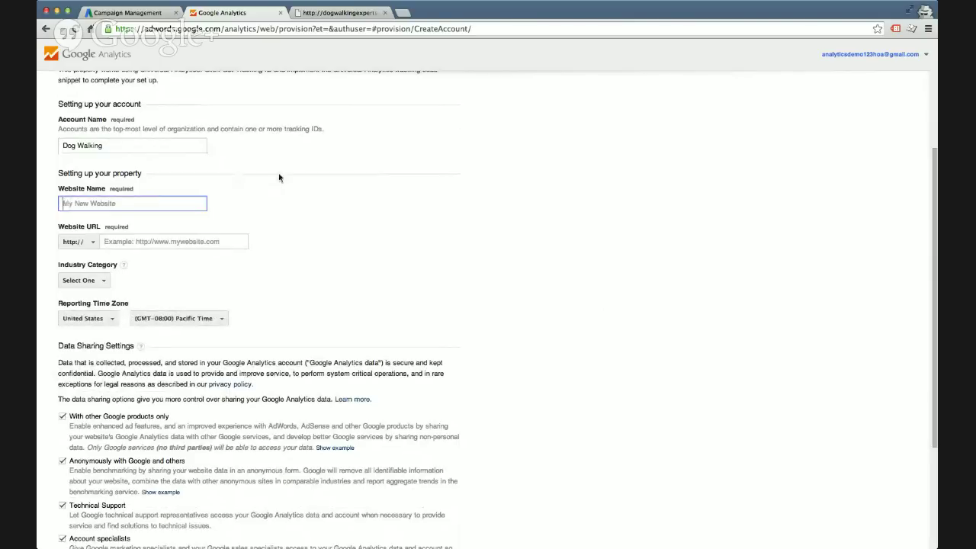
pyautogui.click(339, 12)
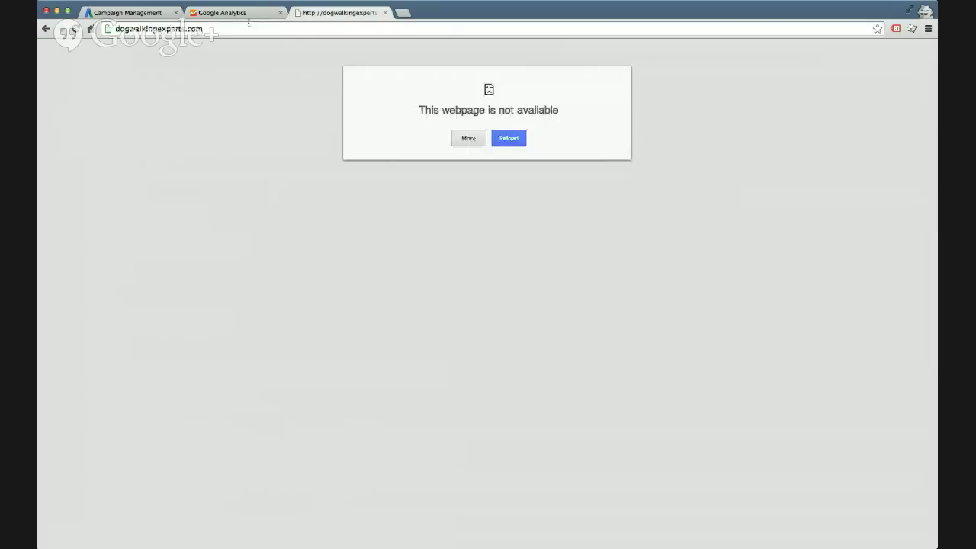
pyautogui.click(116, 28)
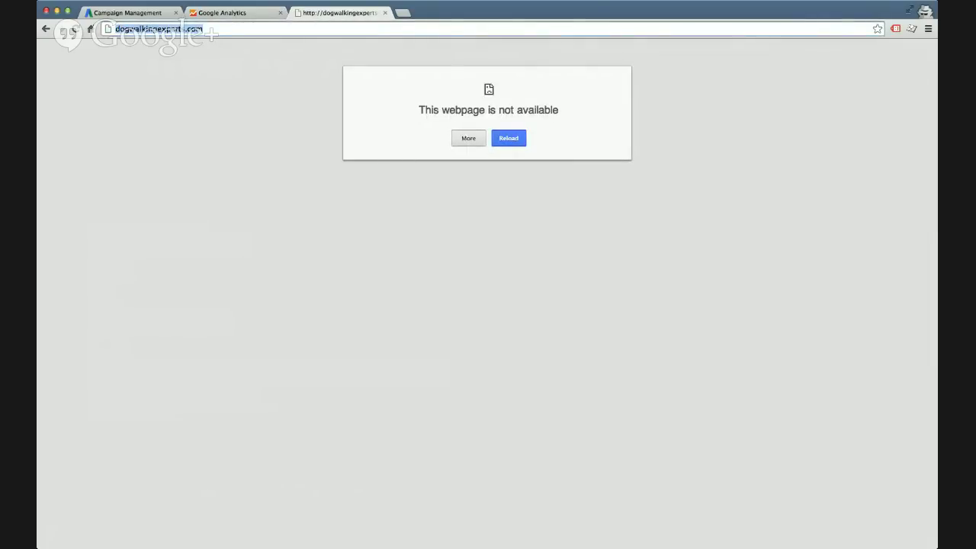
pyautogui.click(217, 10)
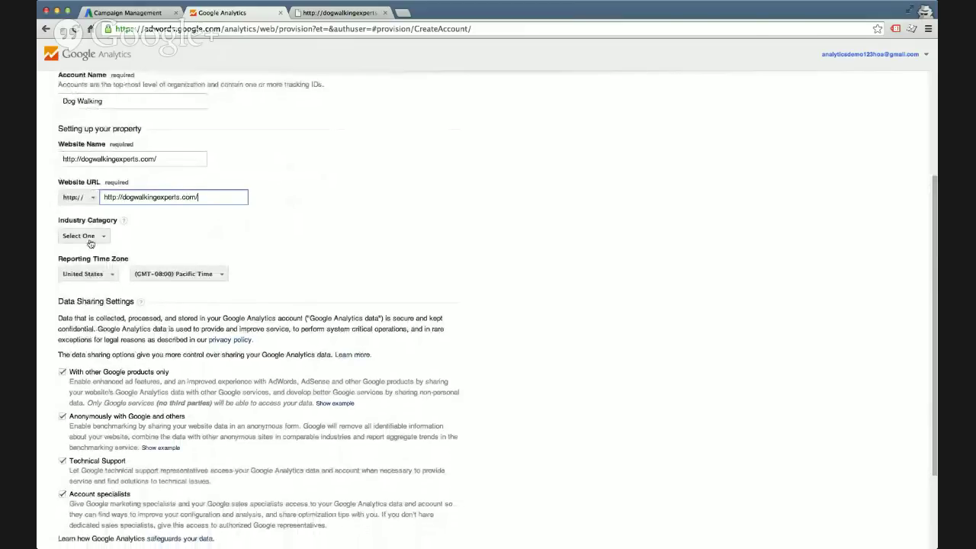
# Set the industry category to Hobbies and Leisure.
pyautogui.click(87, 238)
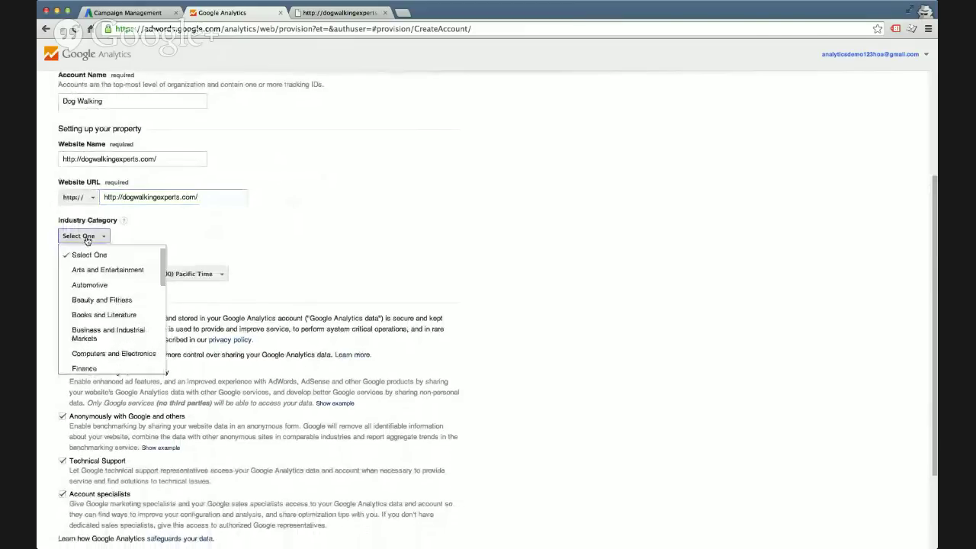
pyautogui.click(255, 238)
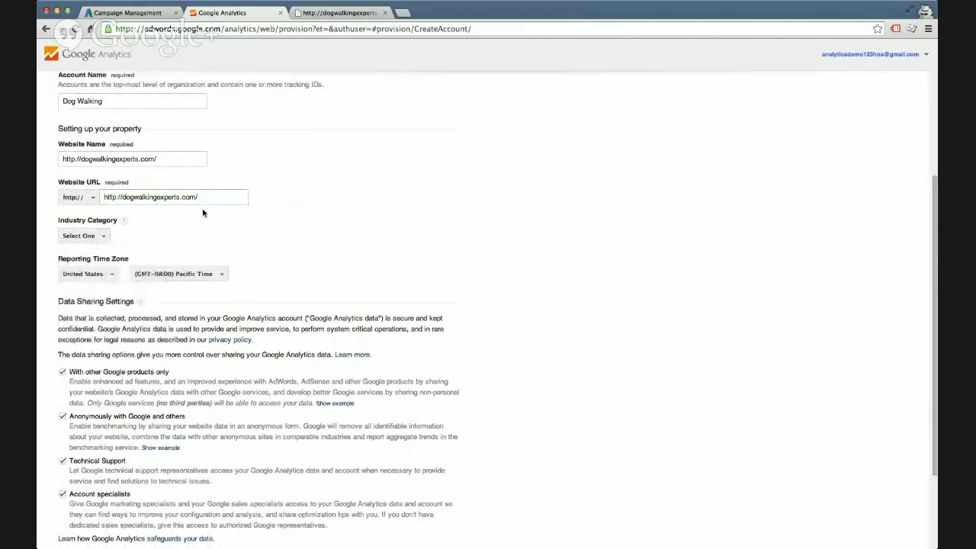
pyautogui.click(107, 236)
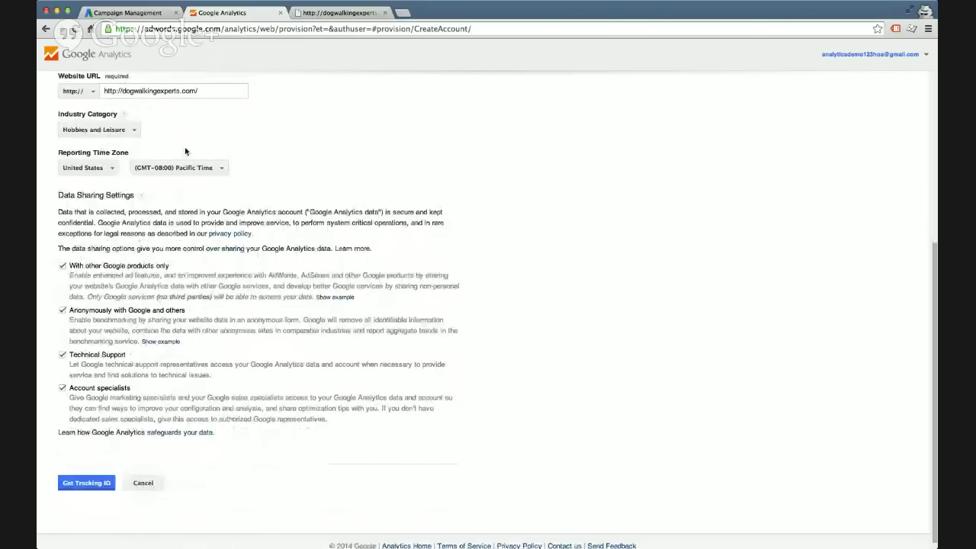
# Accept the Google Analytics Terms of Service to get tracking ID UA-51676863-1.
pyautogui.scroll(-1, 290, 143)
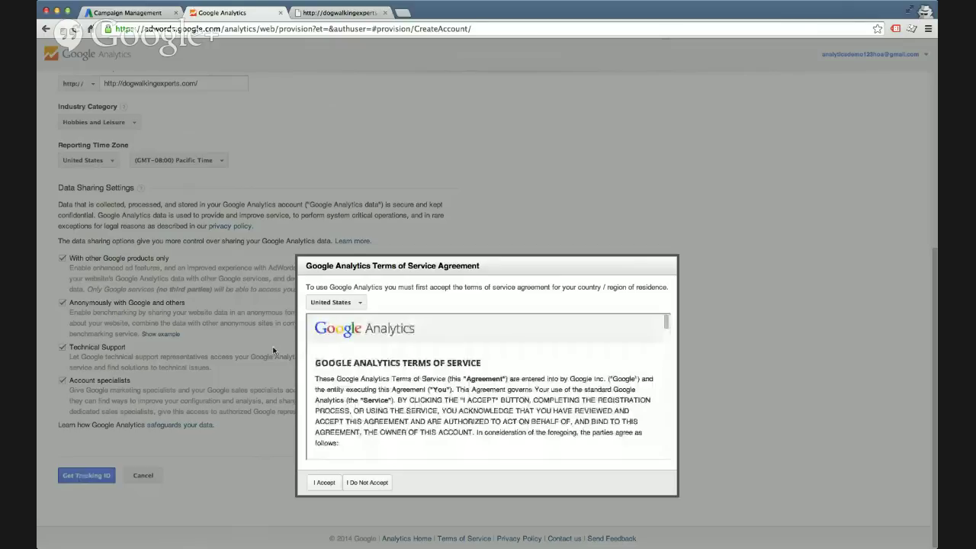
pyautogui.scroll(1, 433, 202)
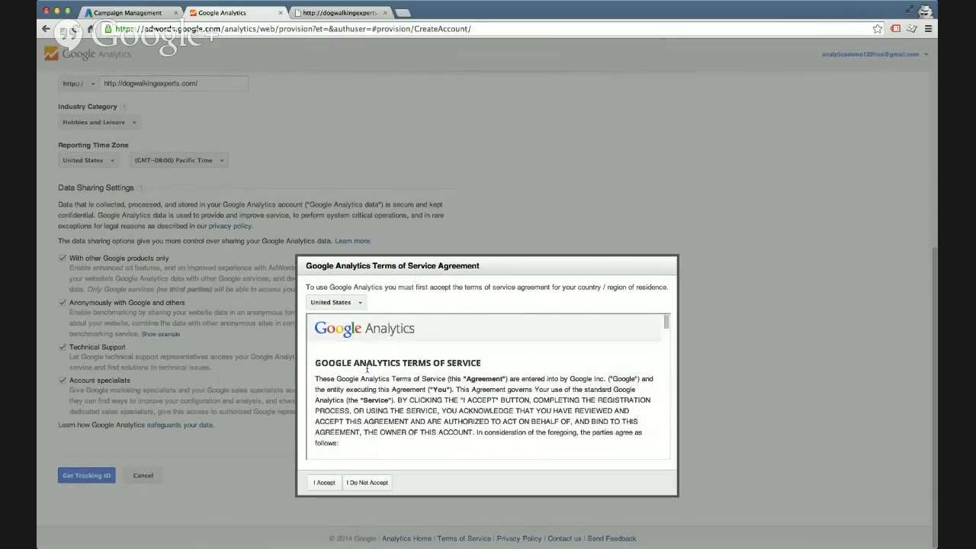
pyautogui.click(323, 483)
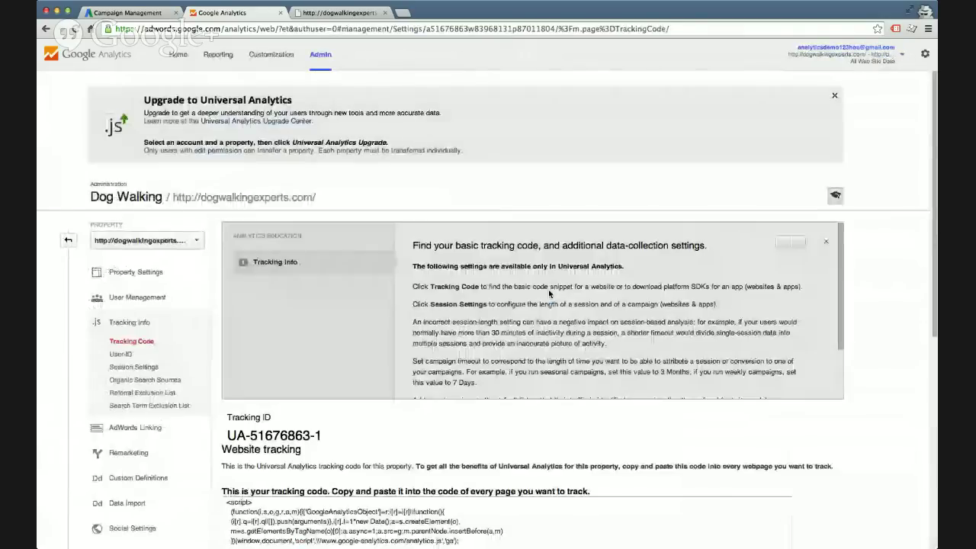
# Leave the tracking code page for the Dog Walking Admin page.
pyautogui.scroll(-1, 549, 289)
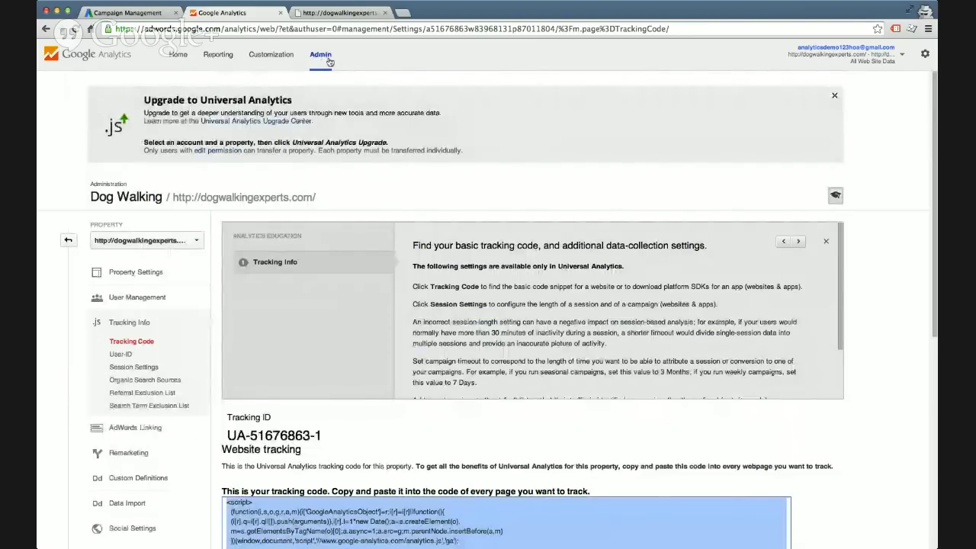
pyautogui.click(330, 60)
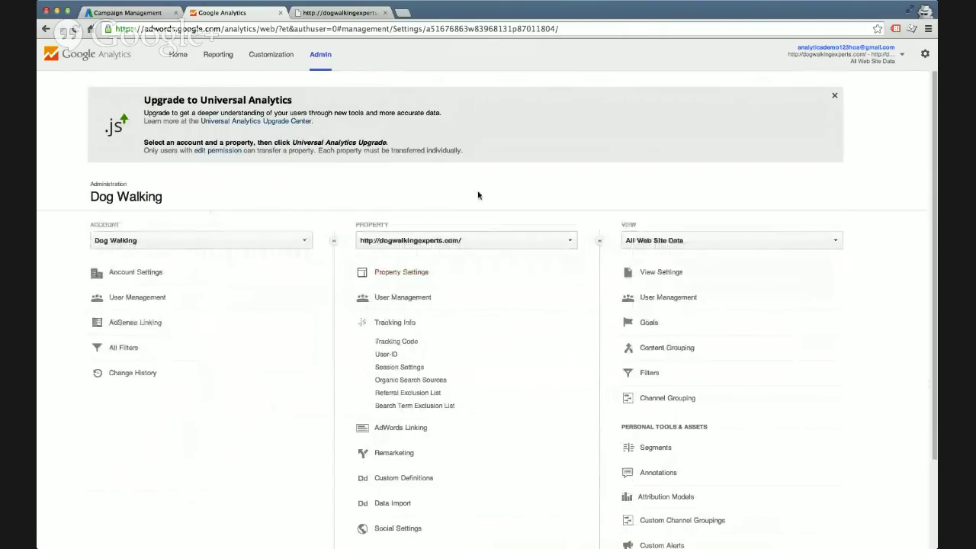
pyautogui.scroll(-1, 481, 200)
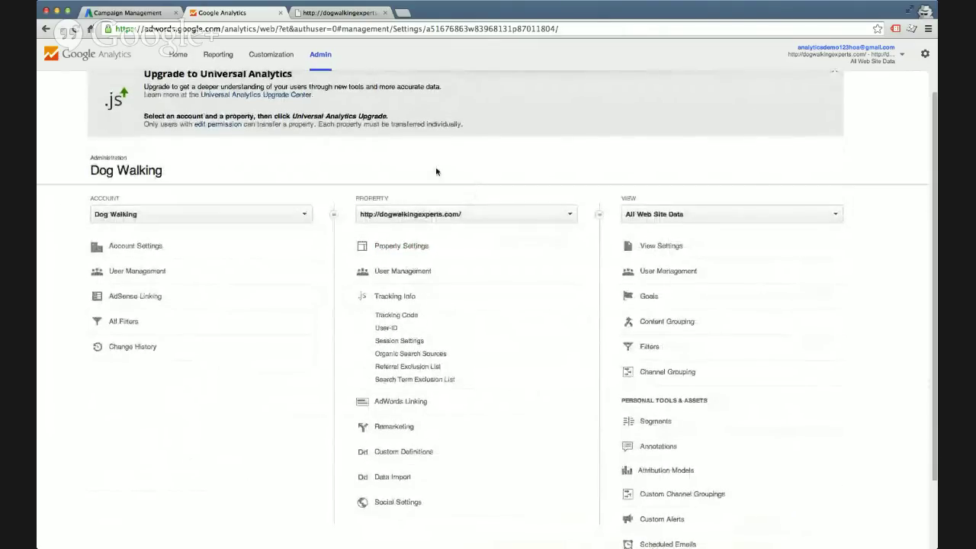
pyautogui.scroll(-3, 484, 202)
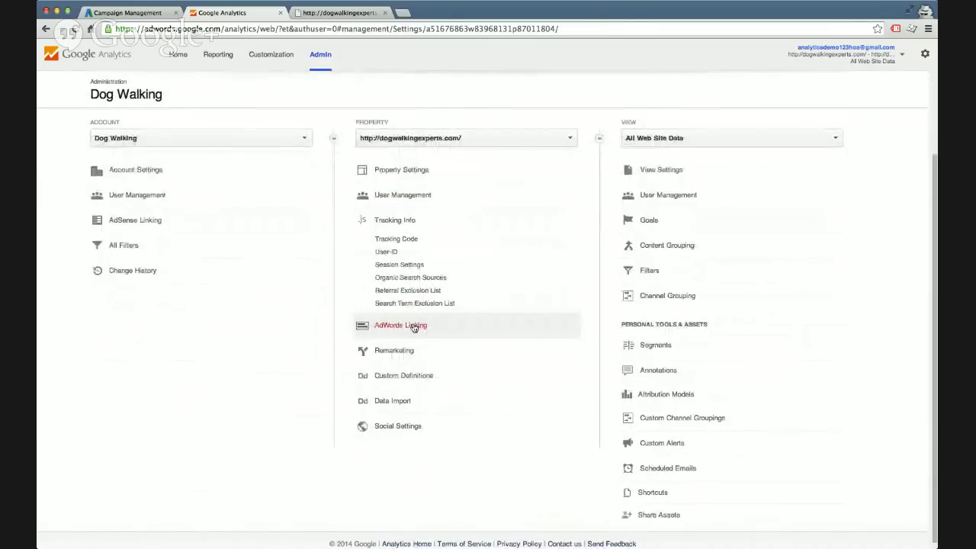
pyautogui.click(412, 326)
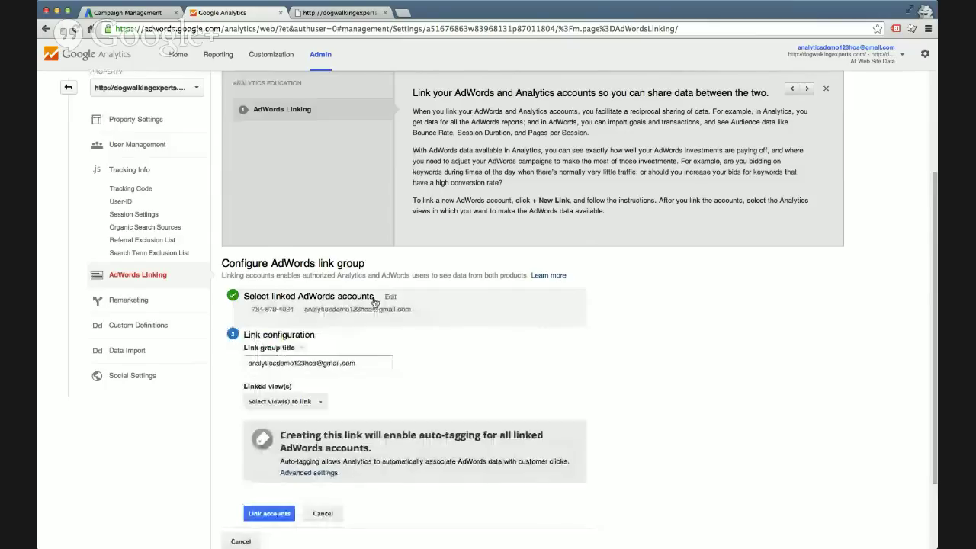
# Open 'Select view(s) to link' to link the All Web Site Data view with AdWords.
pyautogui.scroll(-1, 412, 289)
pyautogui.scroll(-1, 442, 273)
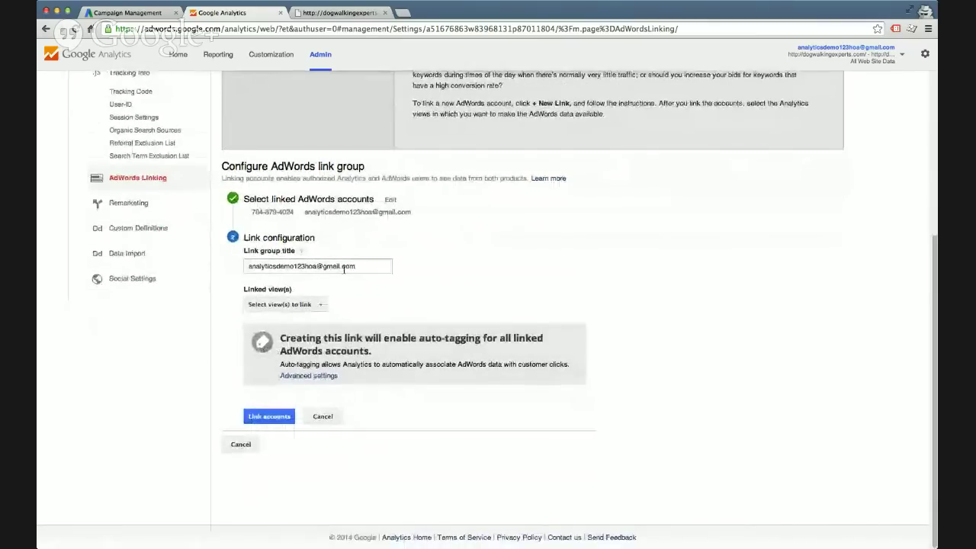
pyautogui.click(297, 309)
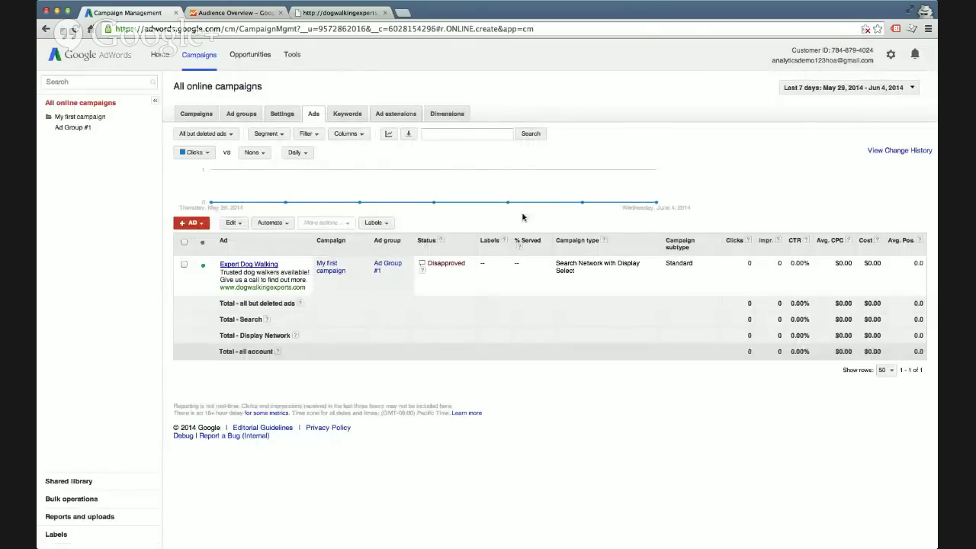
# Open Account settings > Linked accounts and view the Google Analytics link details.
pyautogui.click(892, 58)
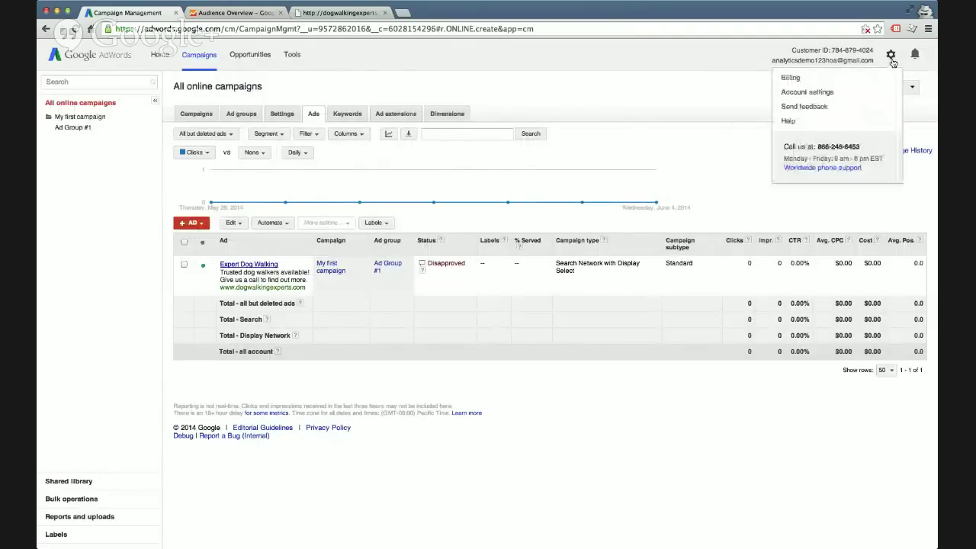
pyautogui.click(825, 93)
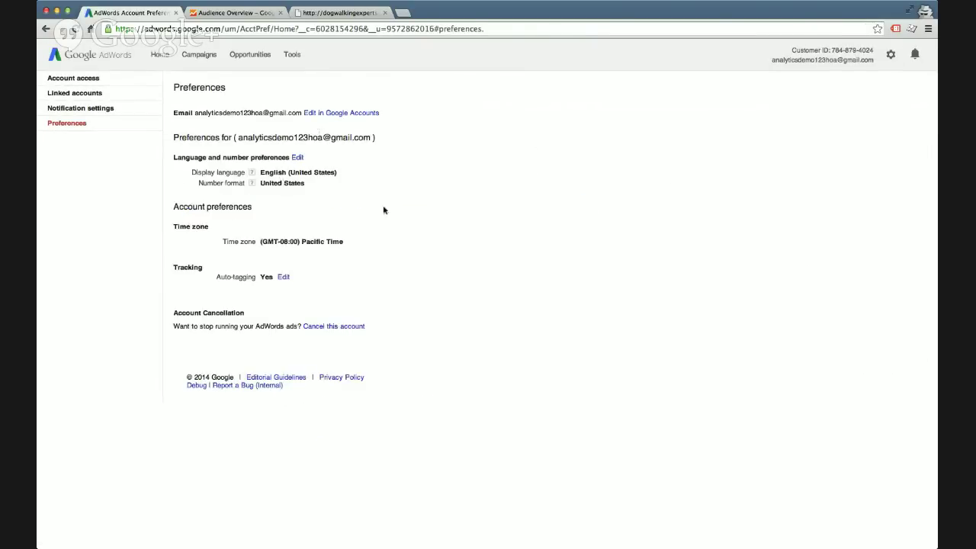
pyautogui.click(92, 100)
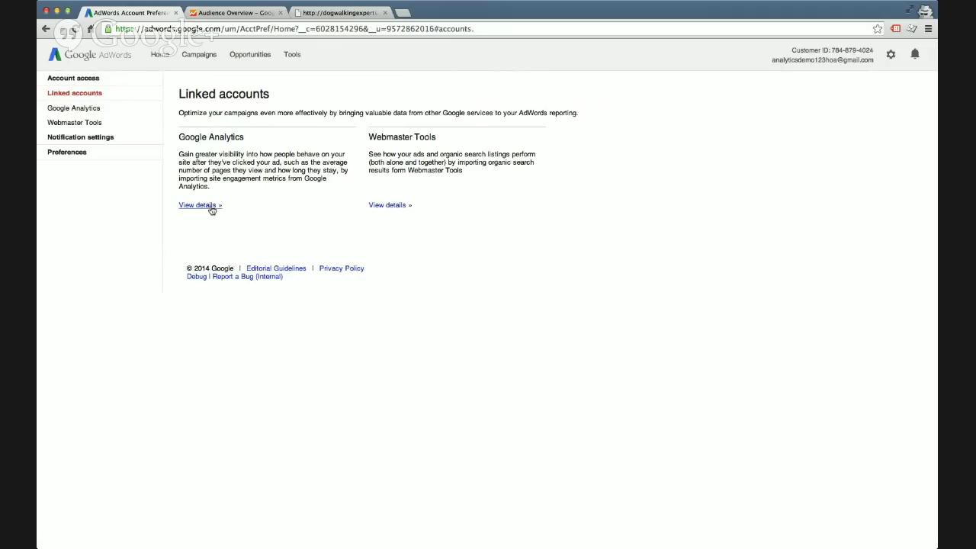
pyautogui.click(212, 207)
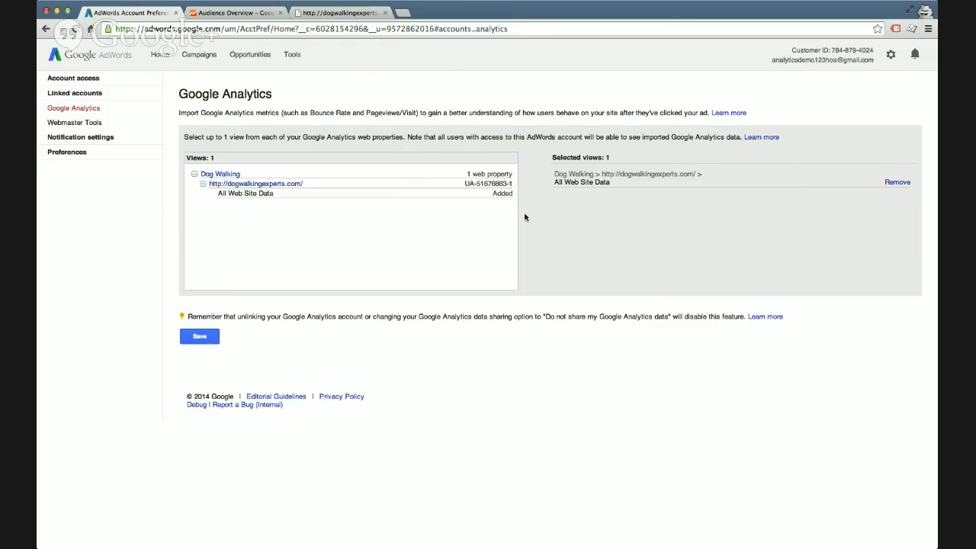
# Save the All Web Site Data view link, permanently dismiss the reminder, and return to Campaigns.
pyautogui.click(194, 338)
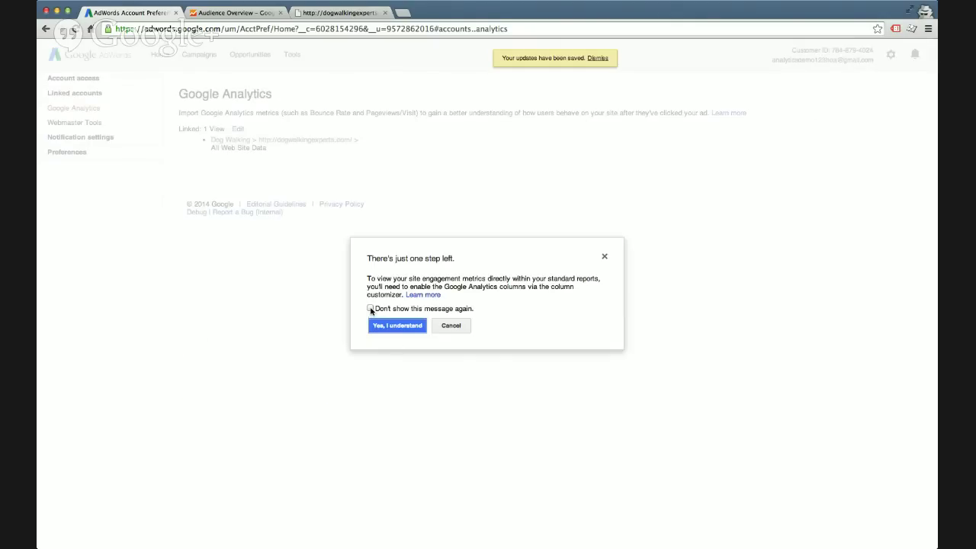
pyautogui.click(371, 309)
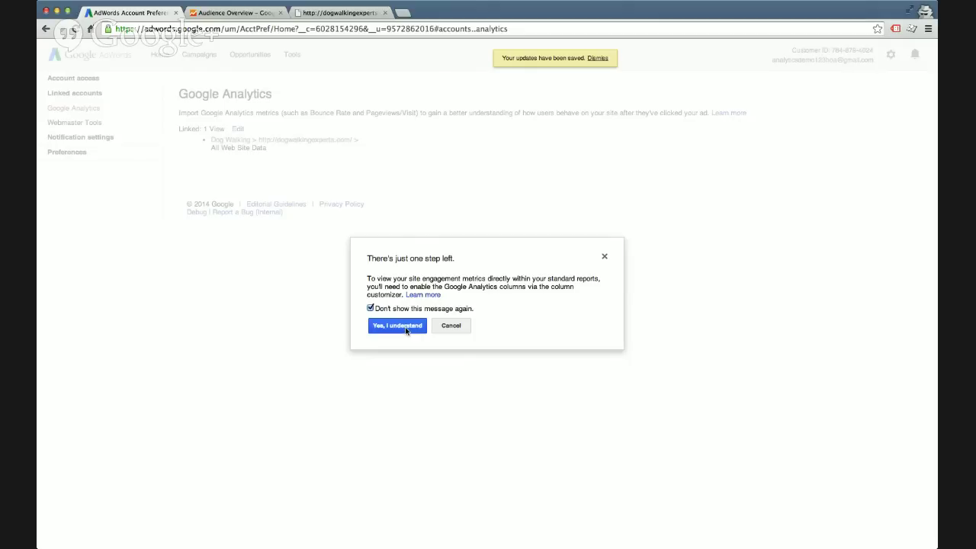
pyautogui.click(398, 326)
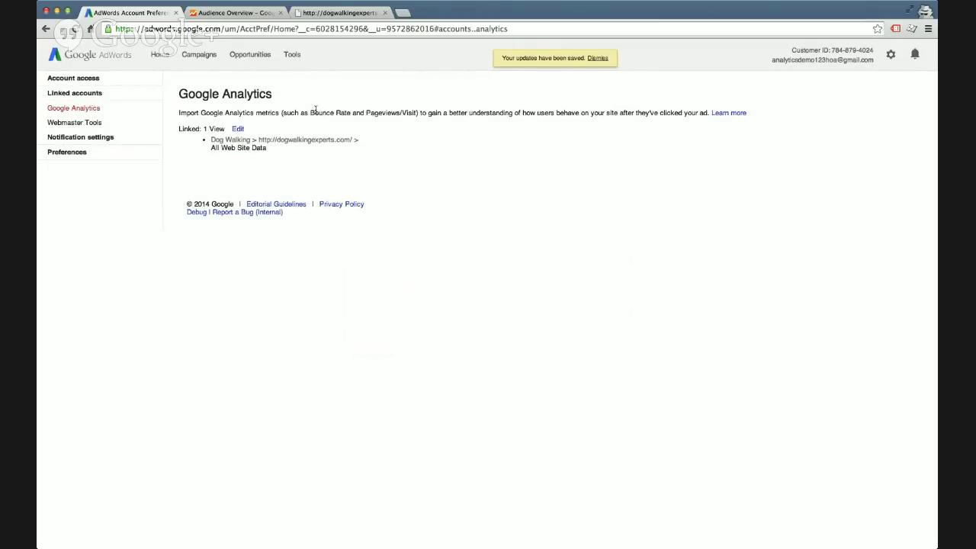
pyautogui.click(200, 56)
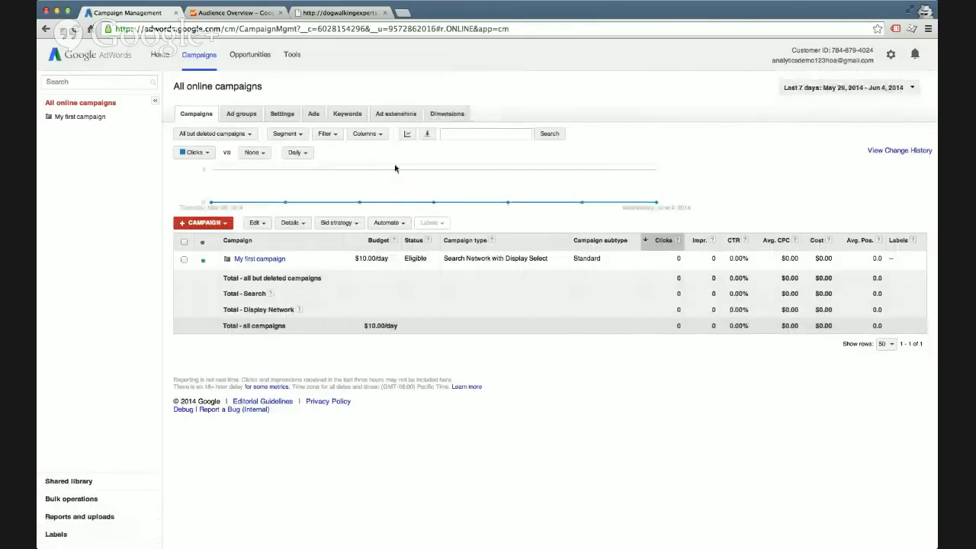
# Open Customize columns and list the Google Analytics metrics such as Bounce rate and % new visits.
pyautogui.moveTo(493, 187)
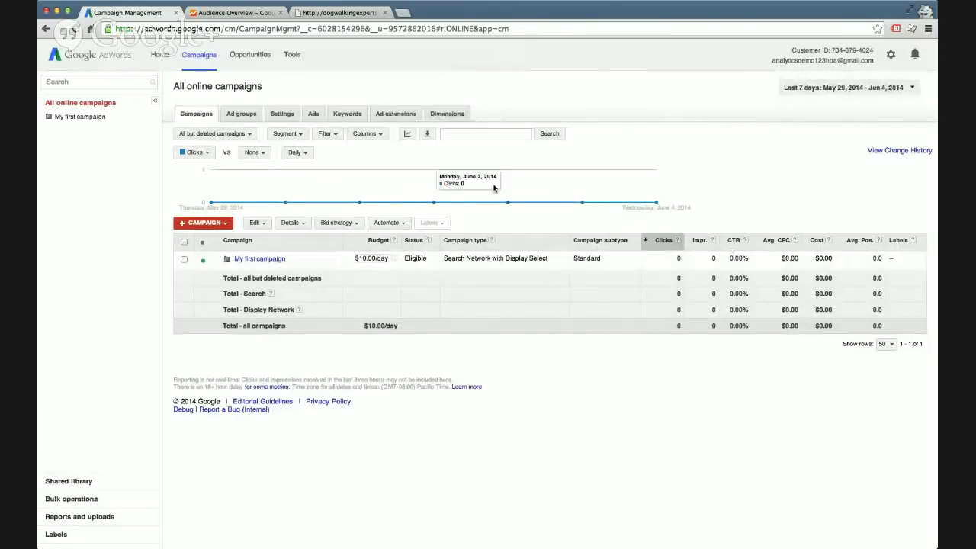
pyautogui.click(370, 135)
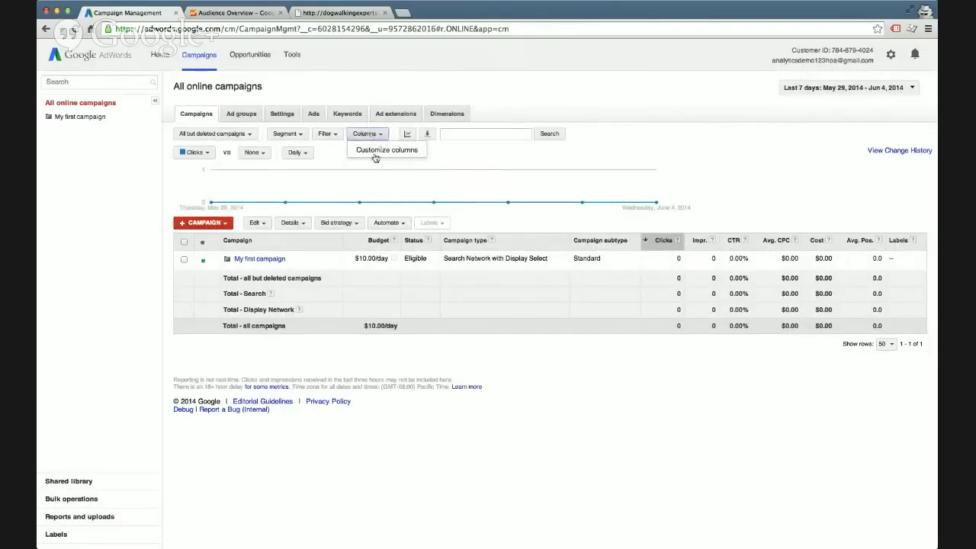
pyautogui.click(375, 152)
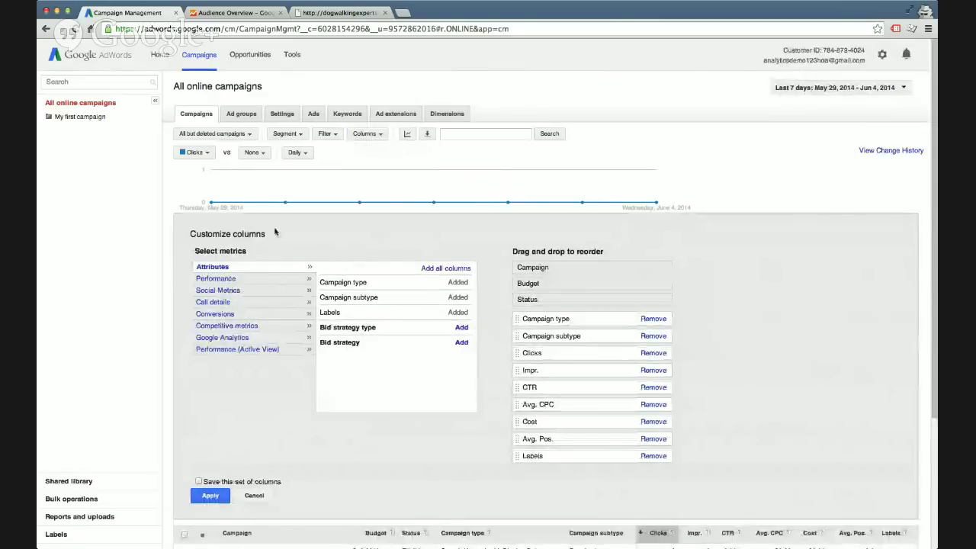
pyautogui.click(236, 338)
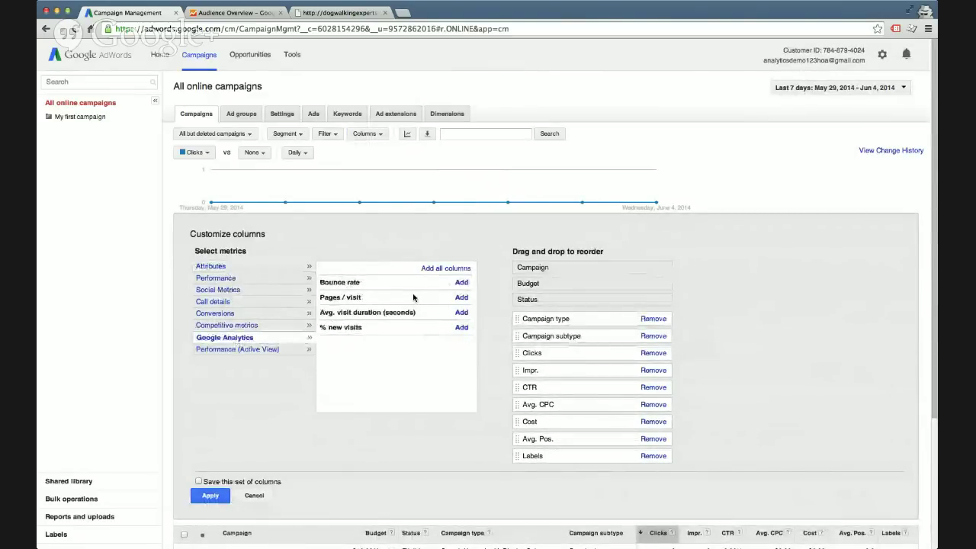
pyautogui.scroll(-1, 408, 273)
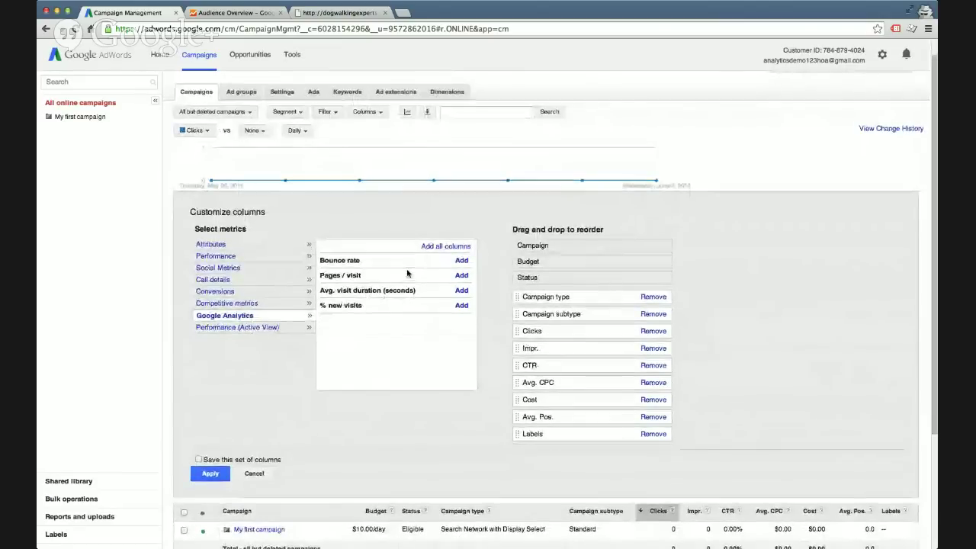